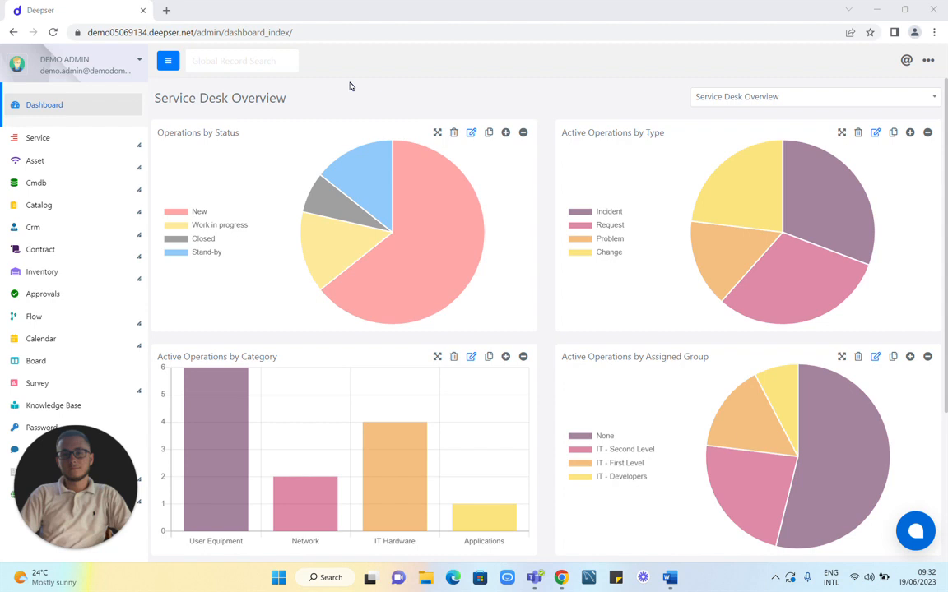
Step: Delete the survey template 'Test Survey' from the Survey Designer list
{"action": "left_click", "coordinate": [56, 387]}
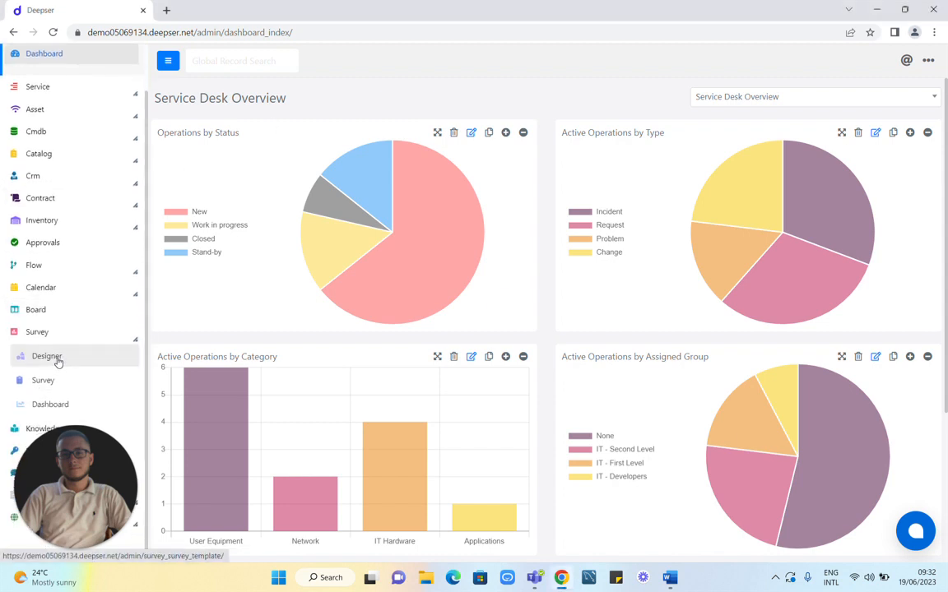
{"action": "left_click", "coordinate": [51, 360]}
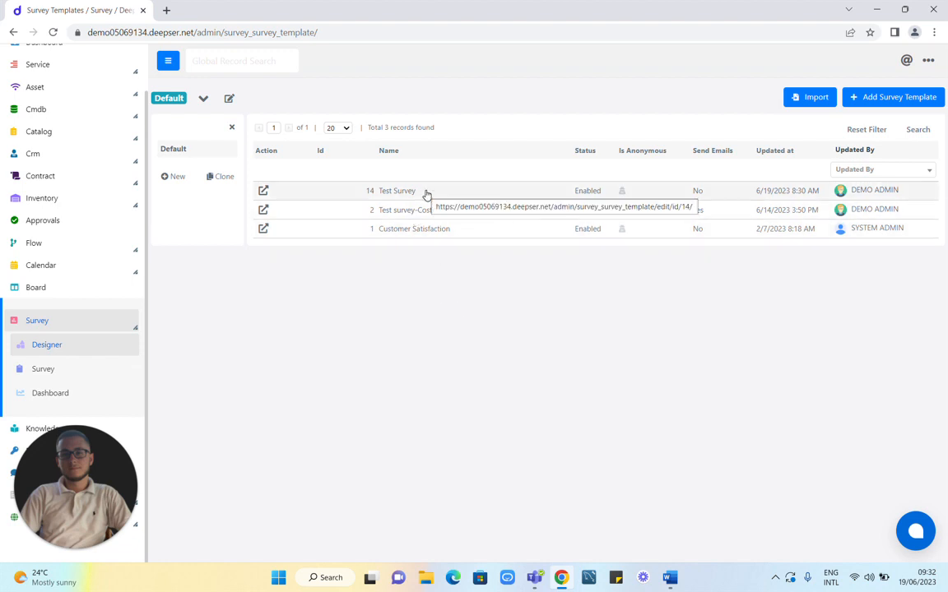
{"action": "left_click", "coordinate": [427, 194]}
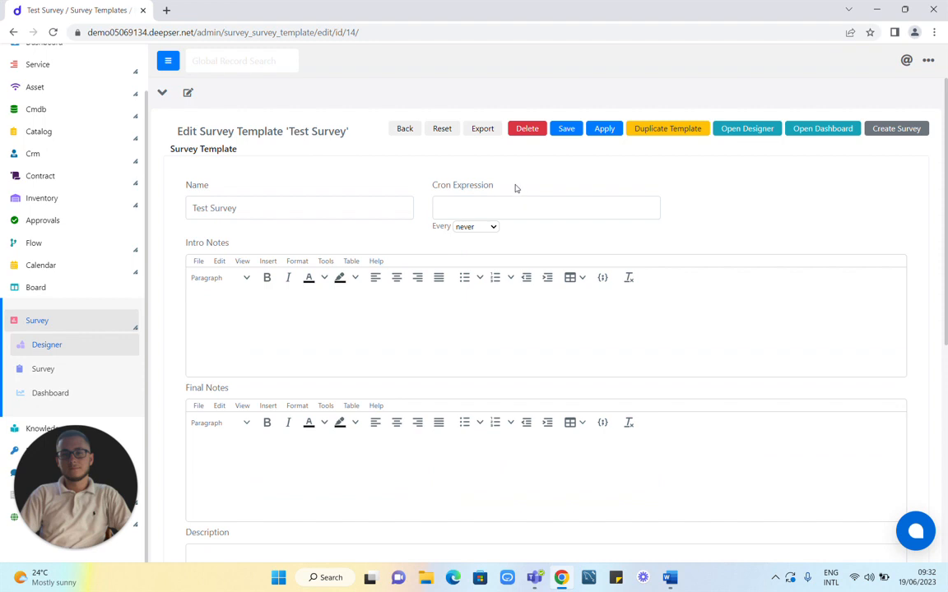
{"action": "left_click", "coordinate": [527, 129]}
{"action": "left_click", "coordinate": [482, 333]}
{"action": "left_click", "coordinate": [542, 332]}
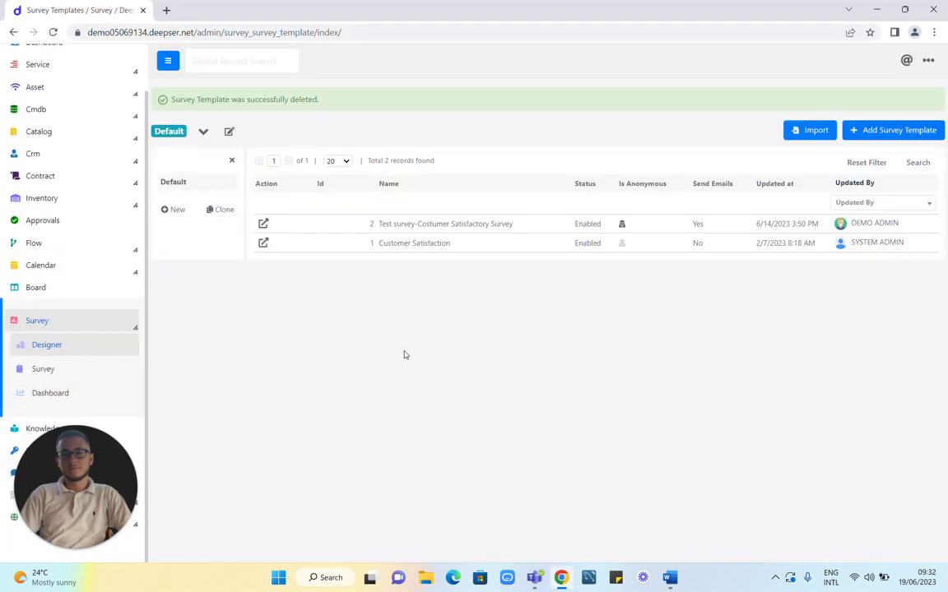
Step: Start a new survey template named 'Deepser Survey Test' and schedule it to run every month
{"action": "left_click", "coordinate": [870, 131]}
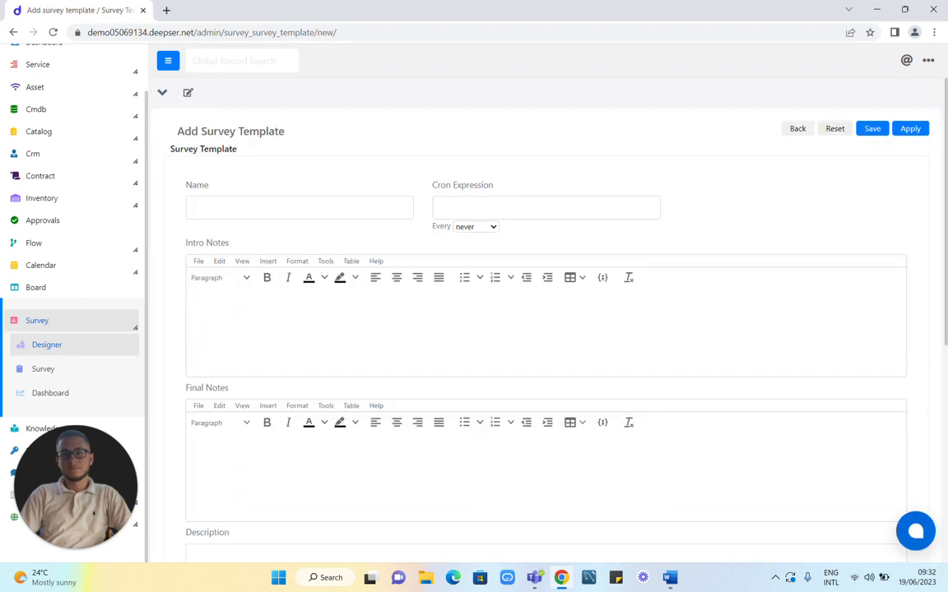
{"action": "left_click", "coordinate": [257, 209]}
{"action": "type", "text": "D"}
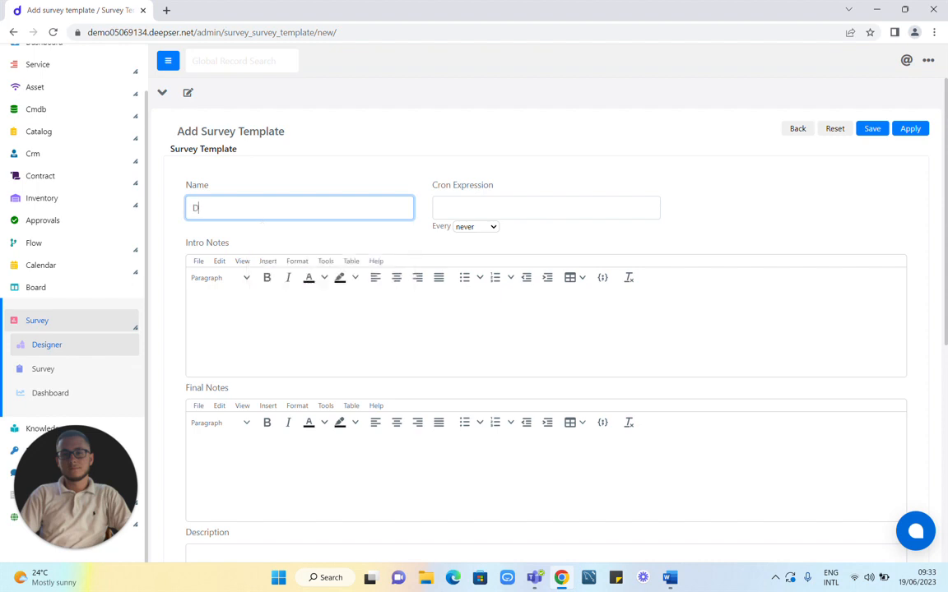
{"action": "type", "text": "eepser Survey Test"}
{"action": "left_click", "coordinate": [490, 227]}
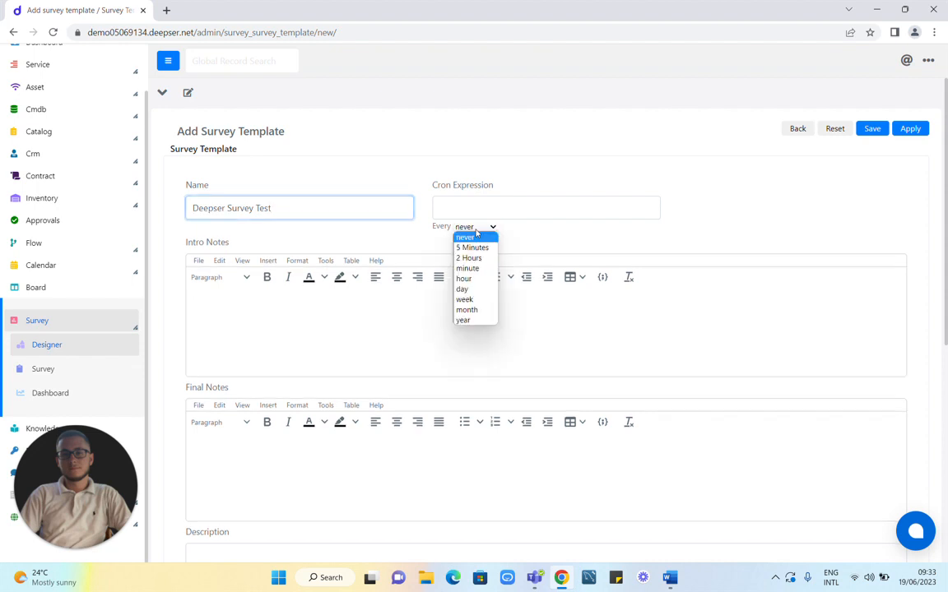
{"action": "left_click", "coordinate": [467, 309]}
Step: Turn on Send Emails for the new survey template and apply the changes, keeping the template open
{"action": "scroll", "coordinate": [249, 225], "scroll_direction": "down", "scroll_amount": 1}
{"action": "left_click", "coordinate": [229, 249]}
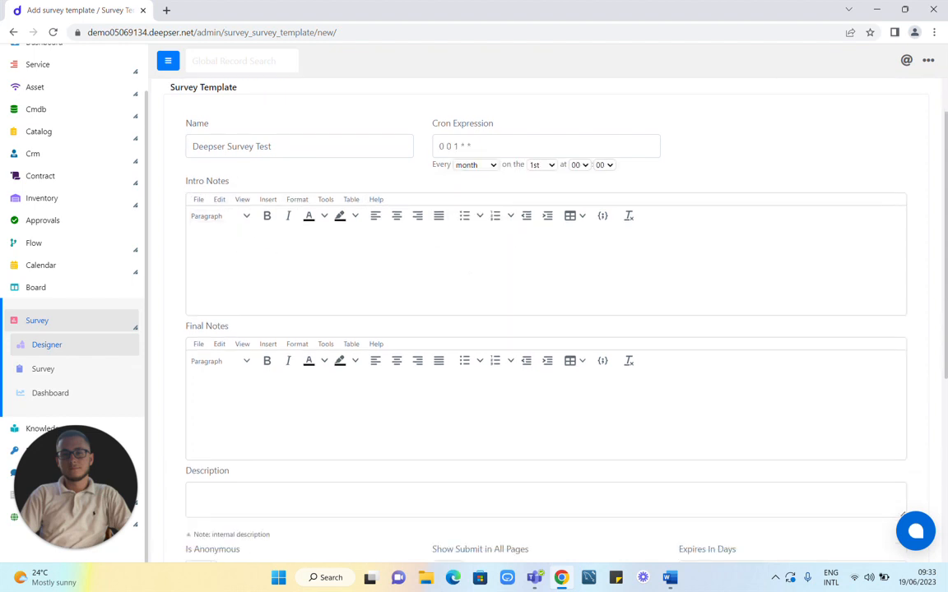
{"action": "scroll", "coordinate": [230, 271], "scroll_direction": "down", "scroll_amount": 2}
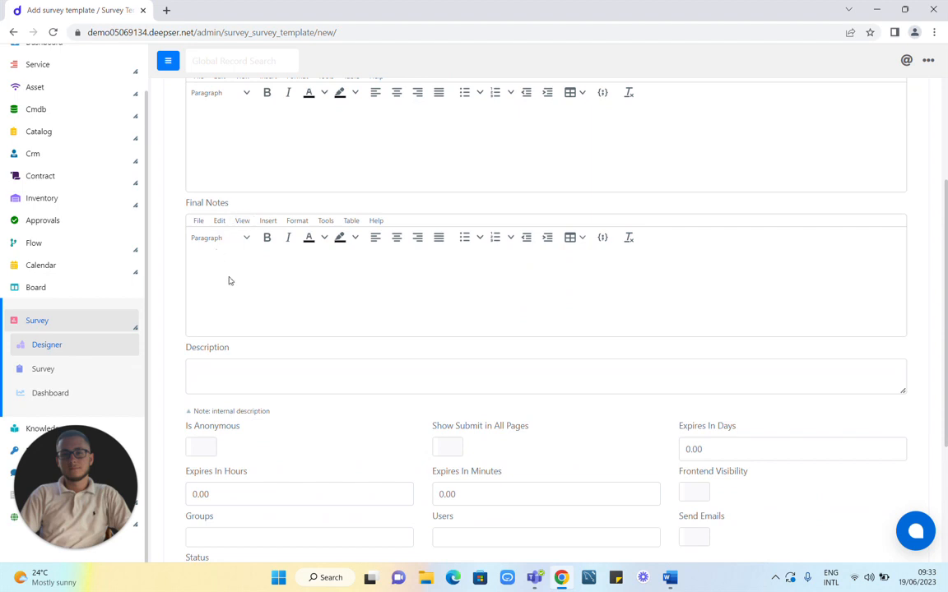
{"action": "scroll", "coordinate": [210, 336], "scroll_direction": "down", "scroll_amount": 1}
{"action": "scroll", "coordinate": [535, 312], "scroll_direction": "down", "scroll_amount": 1}
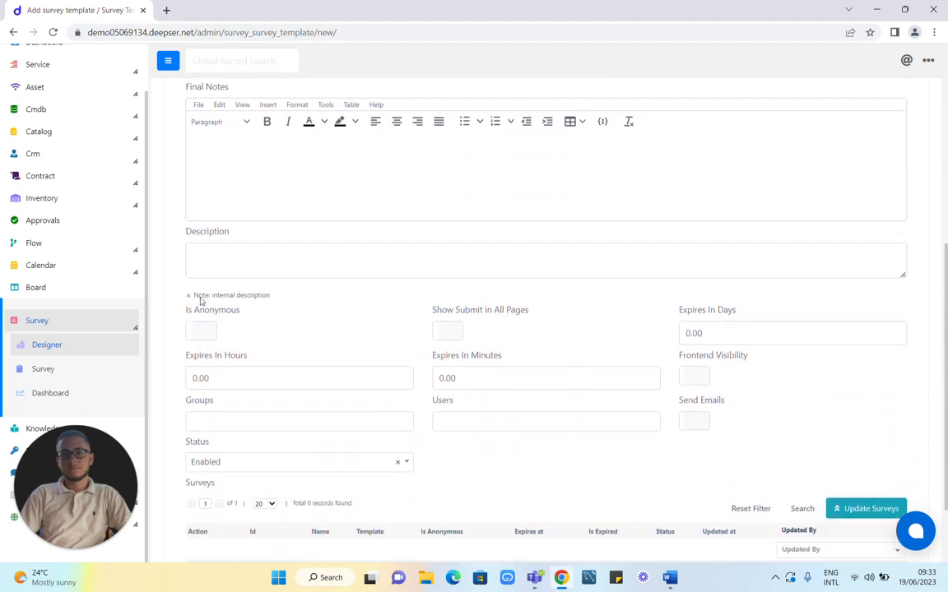
{"action": "scroll", "coordinate": [211, 293], "scroll_direction": "down", "scroll_amount": 1}
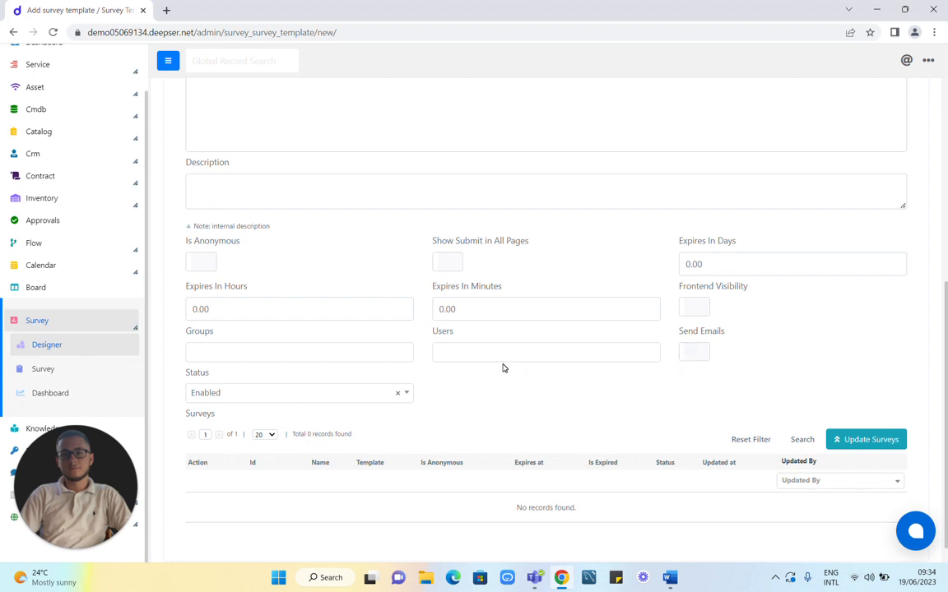
{"action": "left_click", "coordinate": [695, 352]}
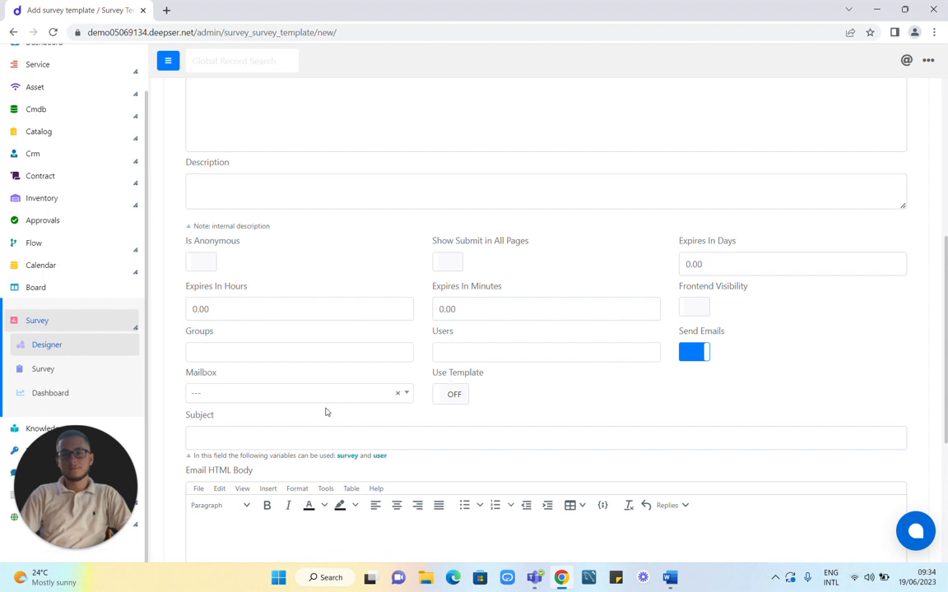
{"action": "left_click", "coordinate": [296, 393]}
{"action": "left_click", "coordinate": [278, 396]}
{"action": "scroll", "coordinate": [554, 370], "scroll_direction": "up", "scroll_amount": 5}
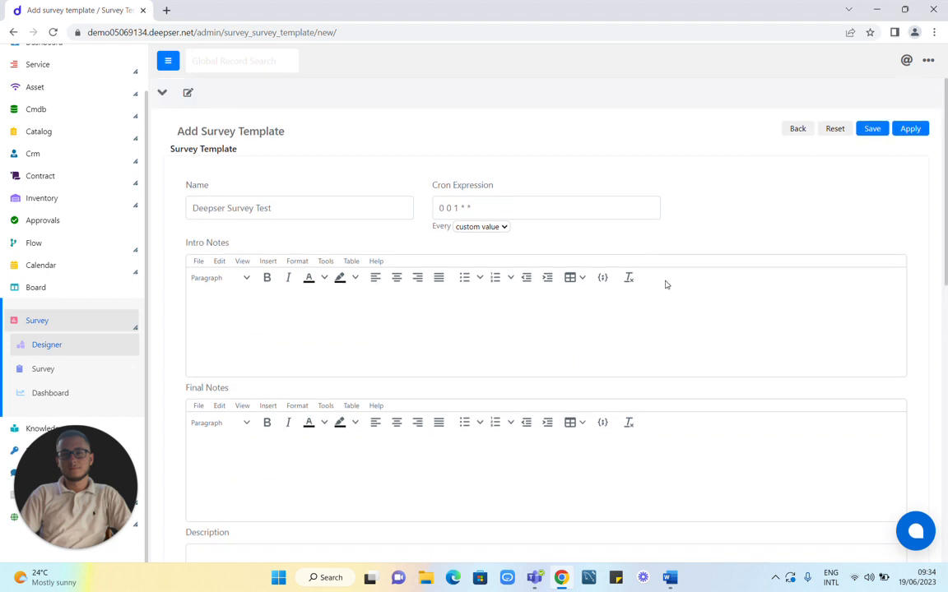
{"action": "left_click", "coordinate": [909, 129]}
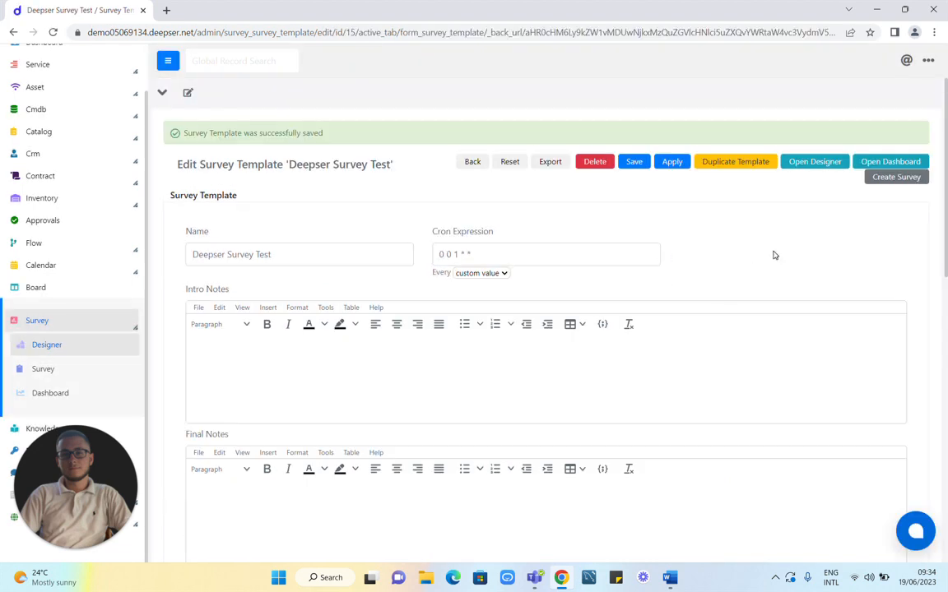
Step: Open the 'Deepser Survey Test' template in the designer and add a Rating question
{"action": "left_click", "coordinate": [804, 168]}
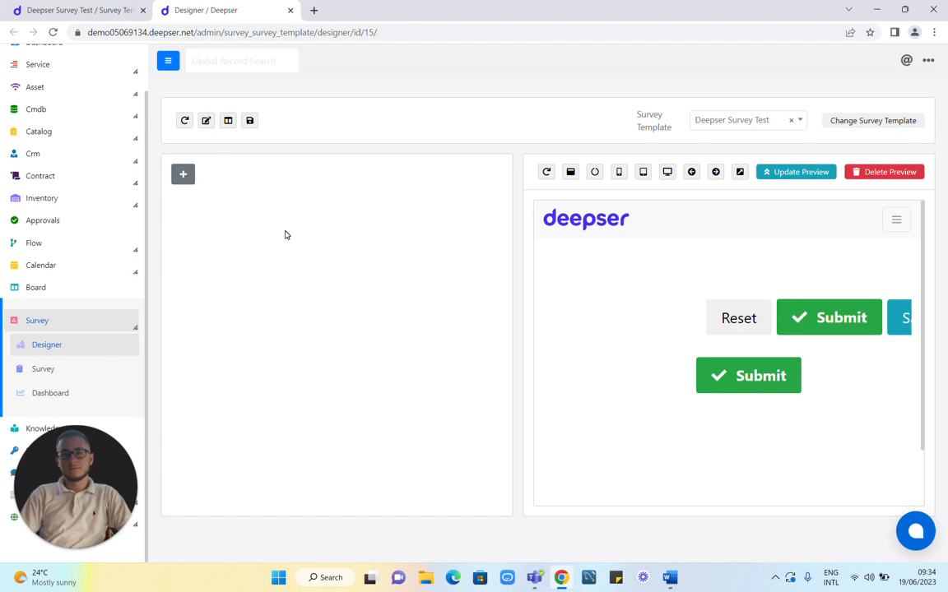
{"action": "left_click", "coordinate": [184, 176]}
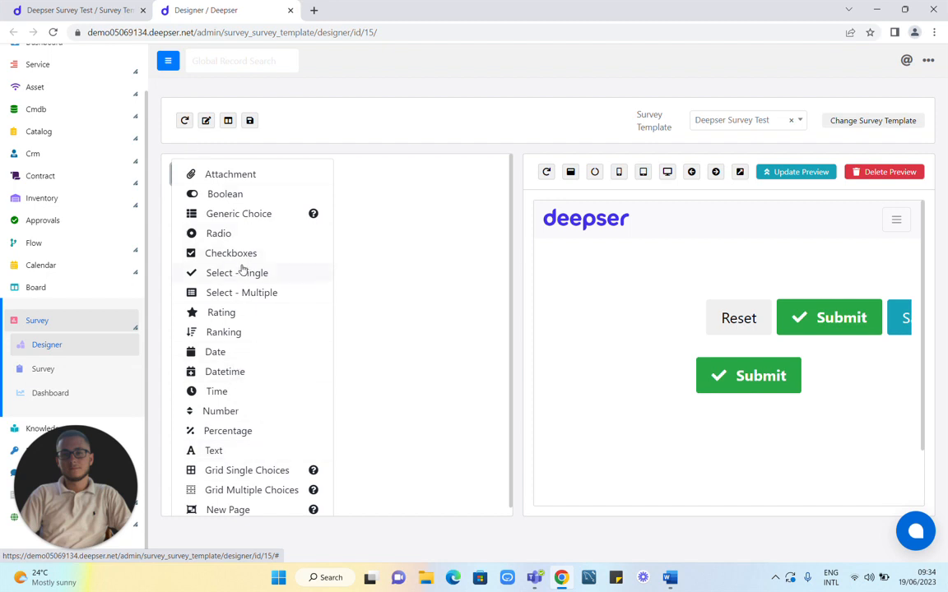
{"action": "left_click", "coordinate": [217, 316]}
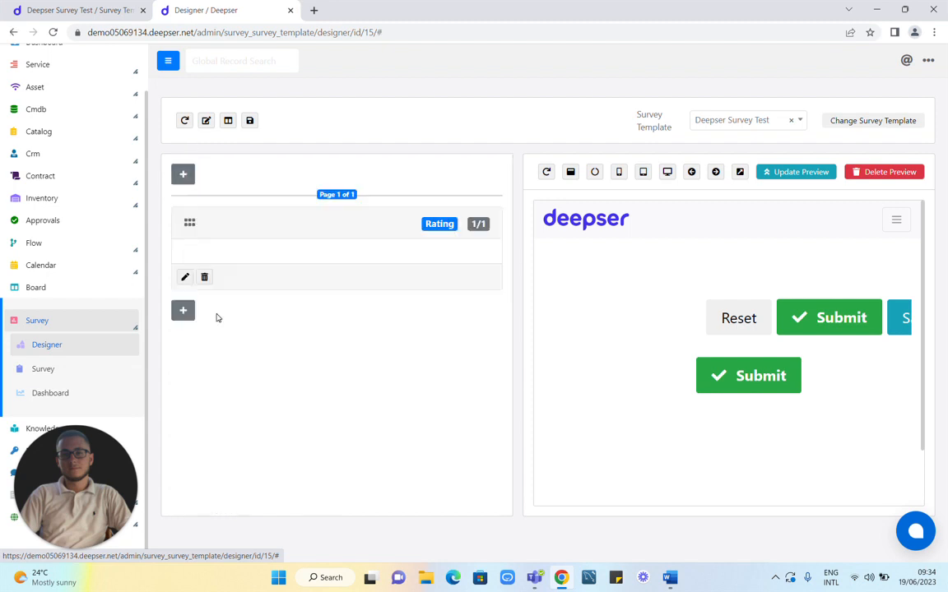
Step: Give the rating question the text 'How do you rate Deepser' and the two-line description '1- LOWEST' and '5- HIGHEST'
{"action": "left_click", "coordinate": [185, 277]}
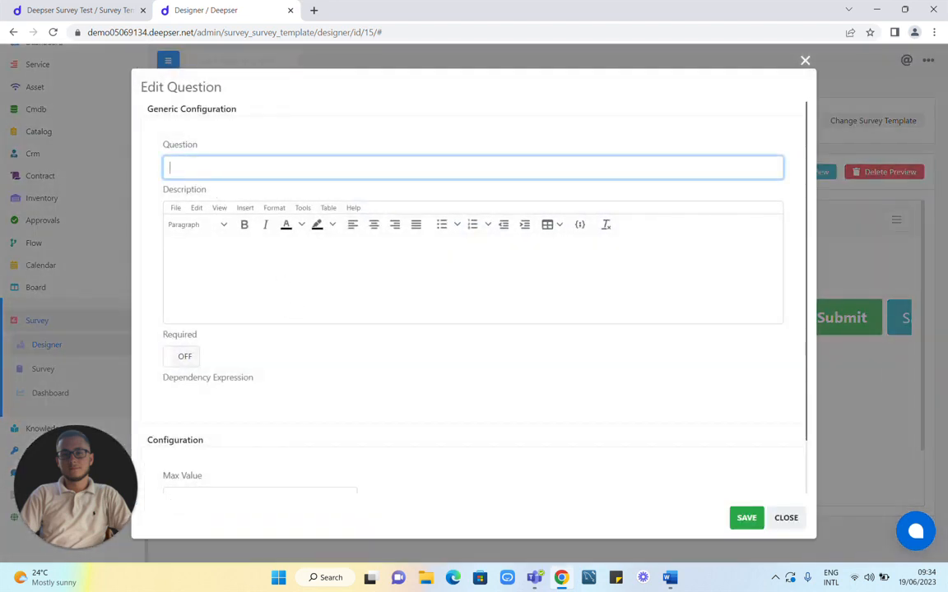
{"action": "type", "text": "How do you rate Deepser"}
{"action": "left_click", "coordinate": [207, 257]}
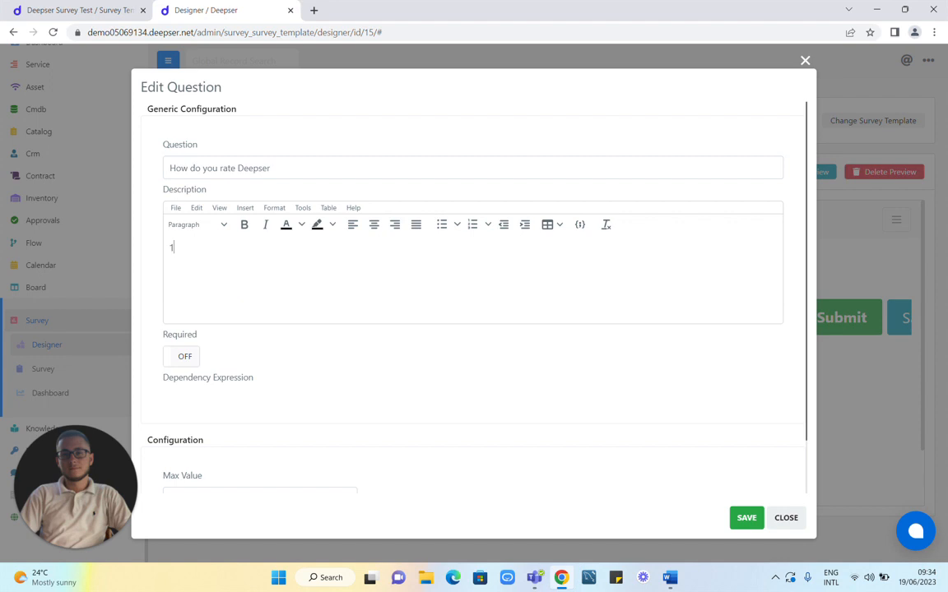
{"action": "type", "text": "1- LOWEST"}
{"action": "key", "text": "Return"}
{"action": "type", "text": "6- H"}
{"action": "type", "text": "IGHEST"}
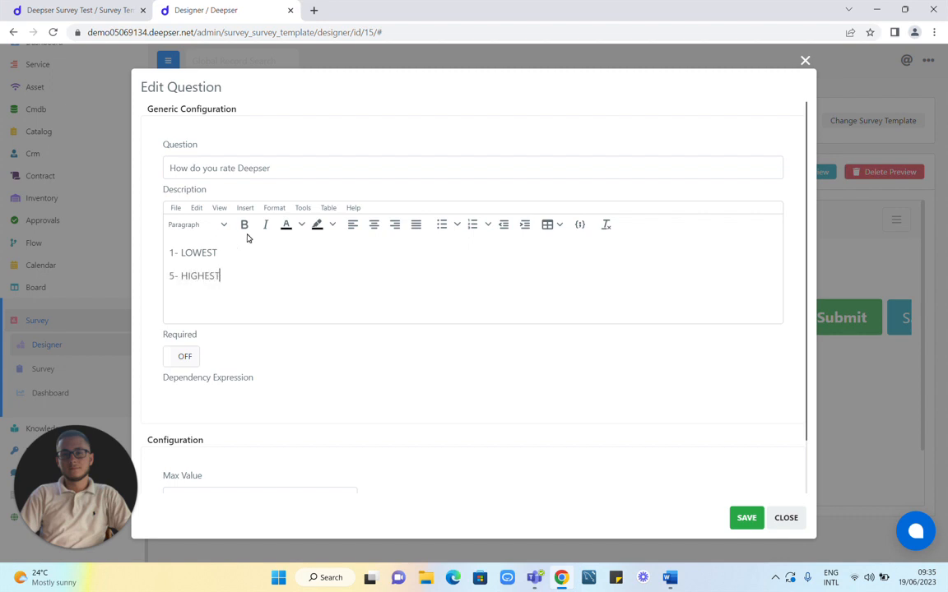
Step: Set the rating question's maximum value to 5 and save the question
{"action": "scroll", "coordinate": [197, 301], "scroll_direction": "down", "scroll_amount": 1}
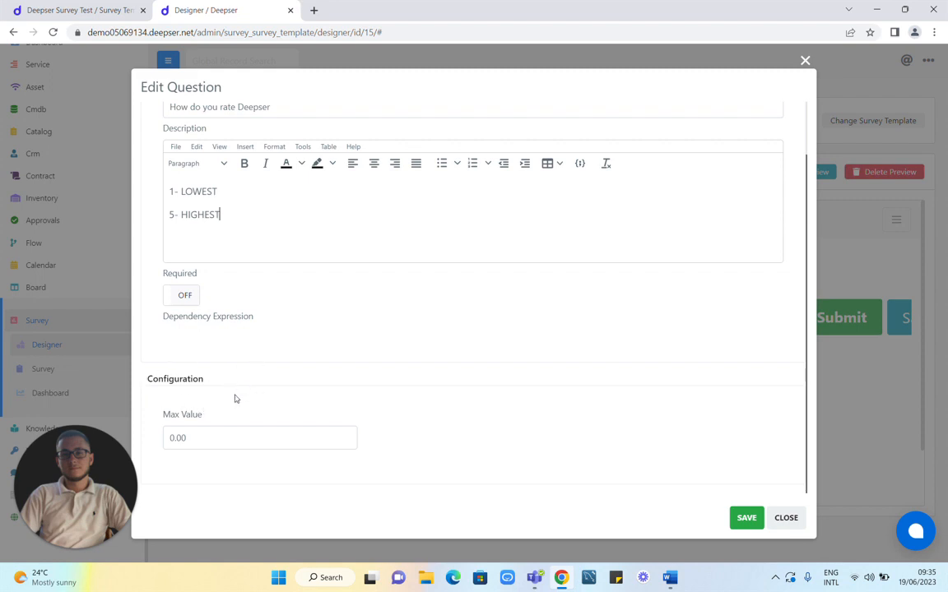
{"action": "left_click_drag", "start_coordinate": [198, 438], "coordinate": [168, 438]}
{"action": "left_click", "coordinate": [197, 438]}
{"action": "key", "text": "ctrl+a"}
{"action": "type", "text": "5"}
{"action": "left_click", "coordinate": [746, 519]}
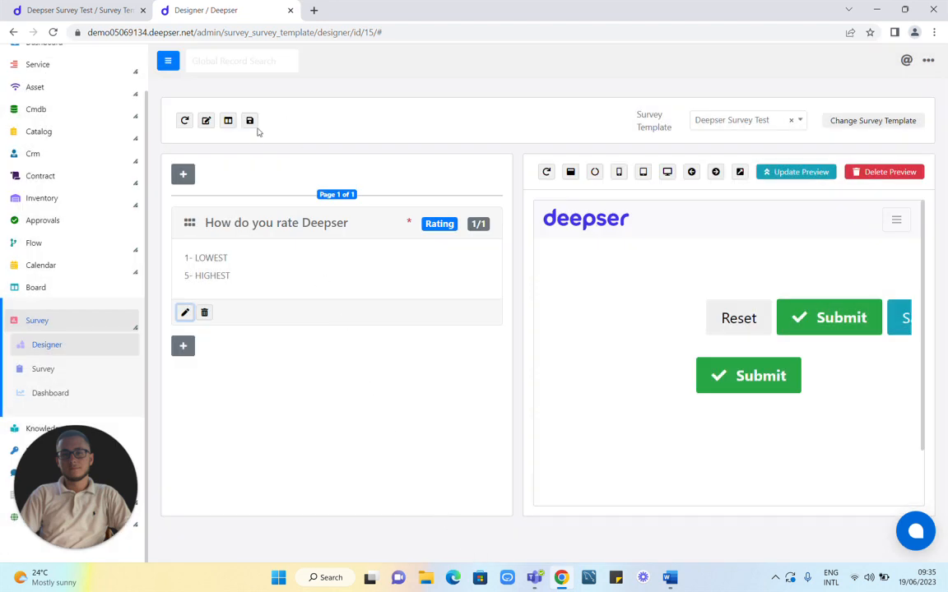
Step: Save the survey template and check the rating question in an updated preview in a separate tab, returning to the designer
{"action": "left_click", "coordinate": [249, 121]}
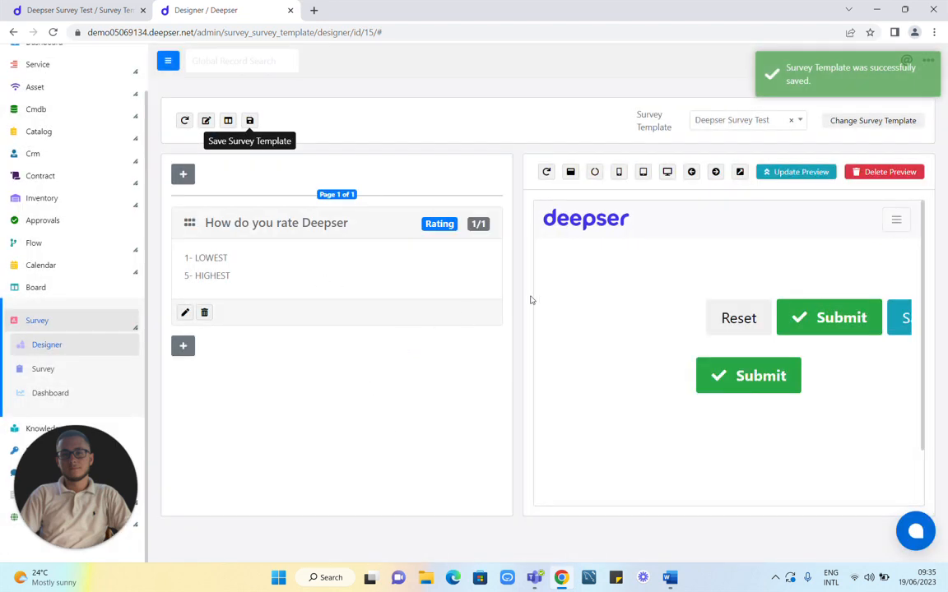
{"action": "left_click", "coordinate": [790, 171]}
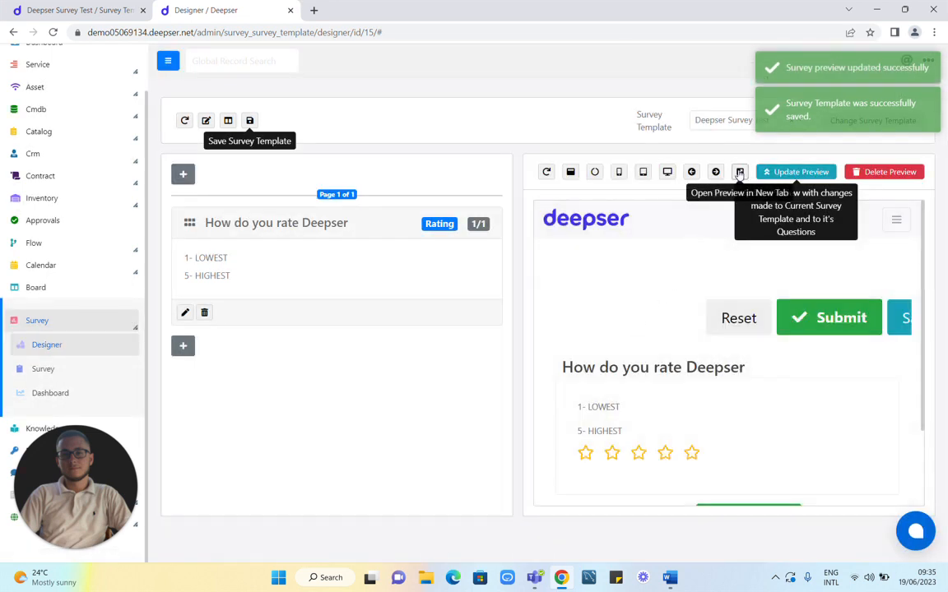
{"action": "left_click", "coordinate": [740, 172]}
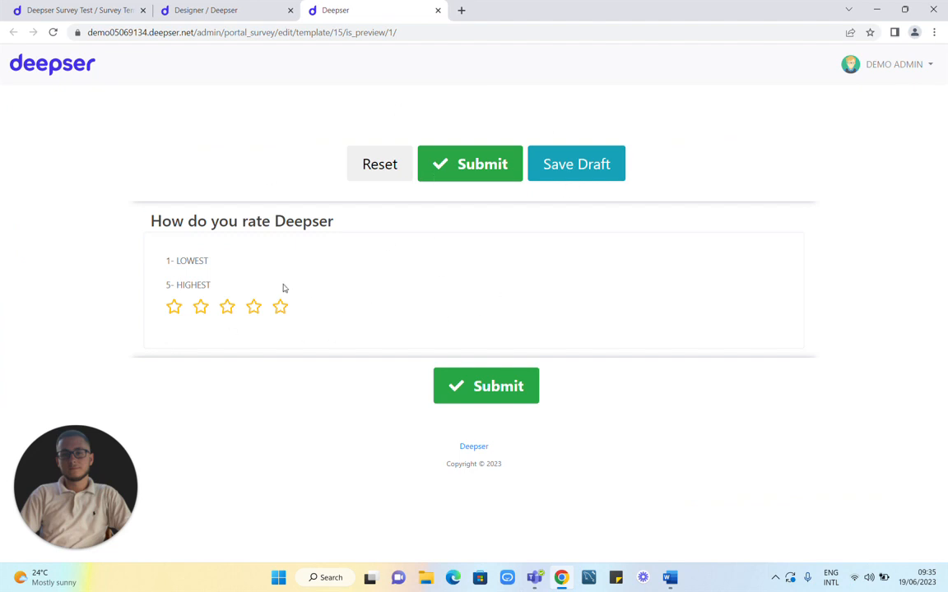
{"action": "left_click", "coordinate": [204, 8]}
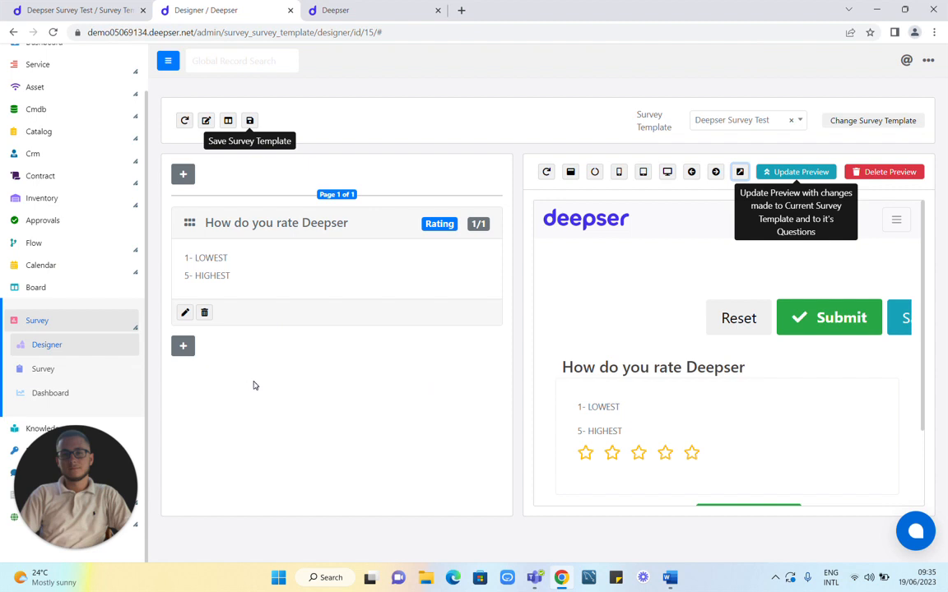
Step: Add a Text question below the rating question reading 'What do you think of Deepser?' and save it
{"action": "left_click", "coordinate": [183, 345]}
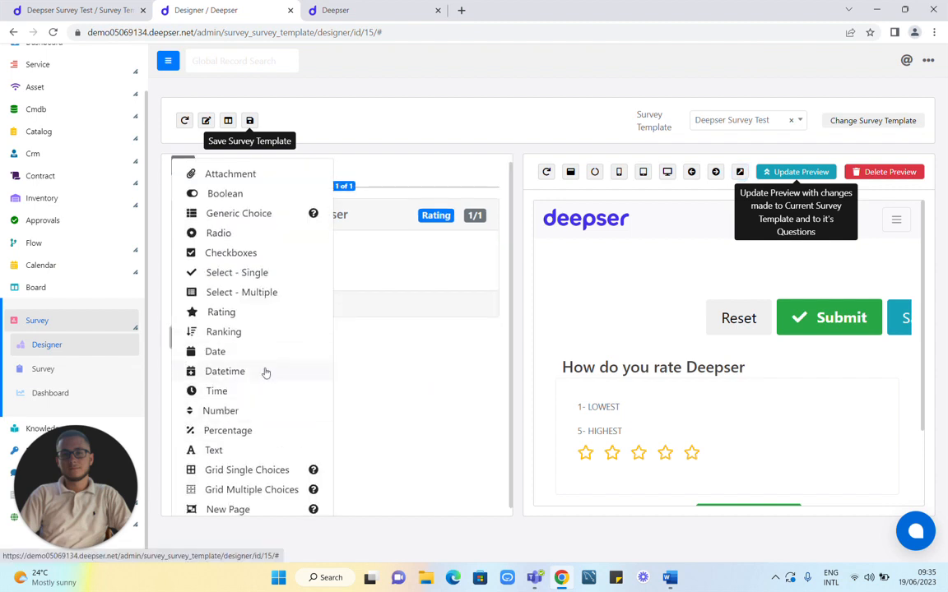
{"action": "left_click", "coordinate": [214, 451]}
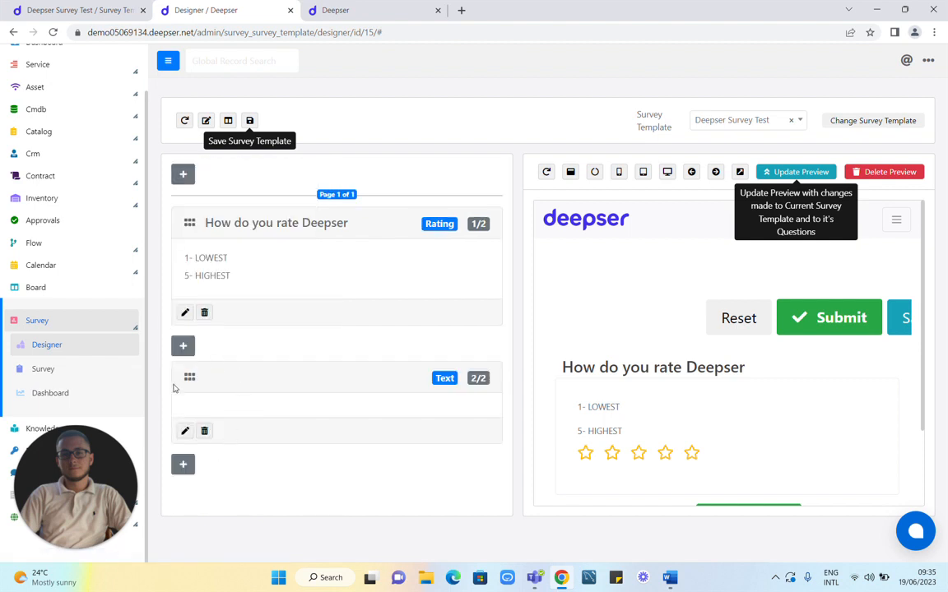
{"action": "left_click", "coordinate": [185, 430]}
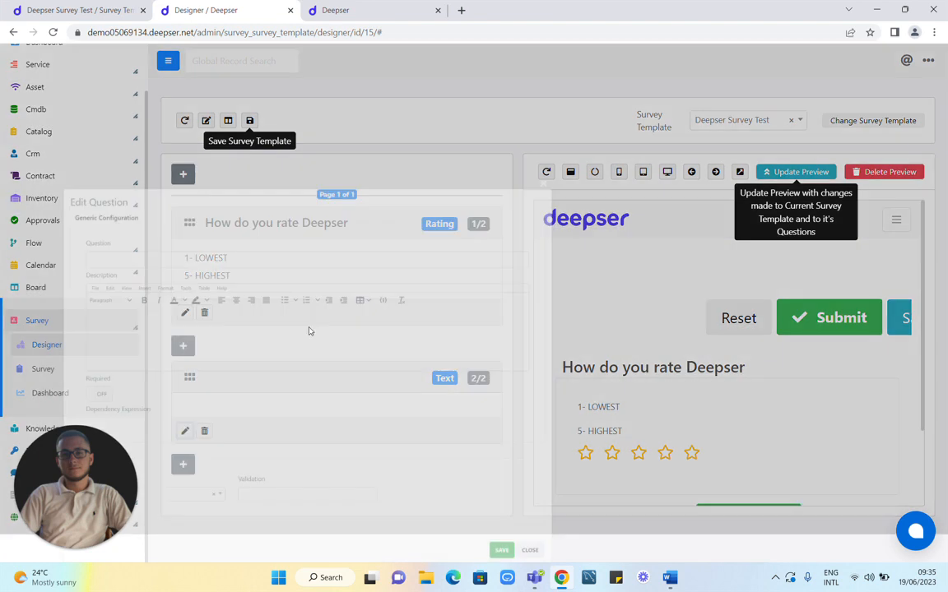
{"action": "type", "text": "What do you think of Deepser"}
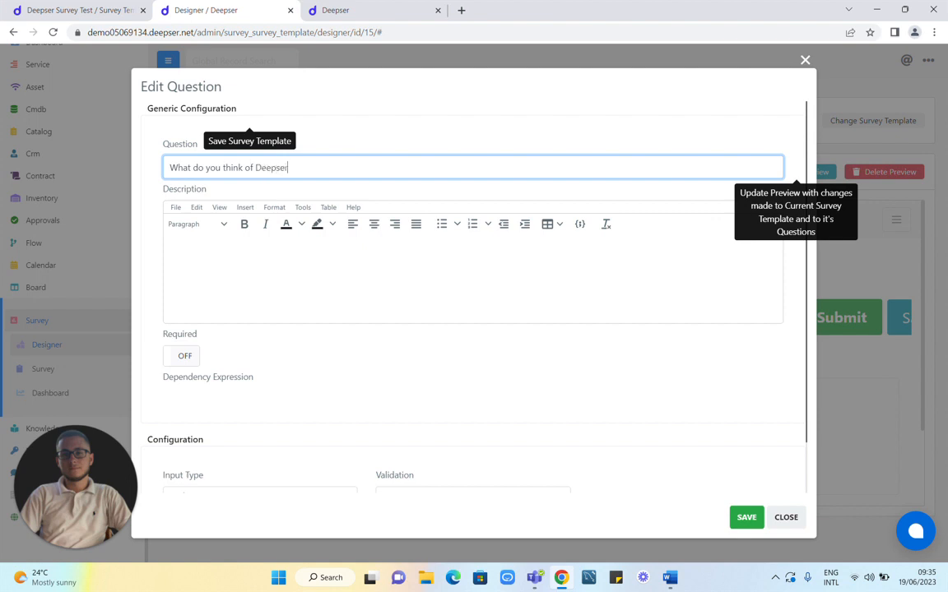
{"action": "scroll", "coordinate": [228, 251], "scroll_direction": "down", "scroll_amount": 1}
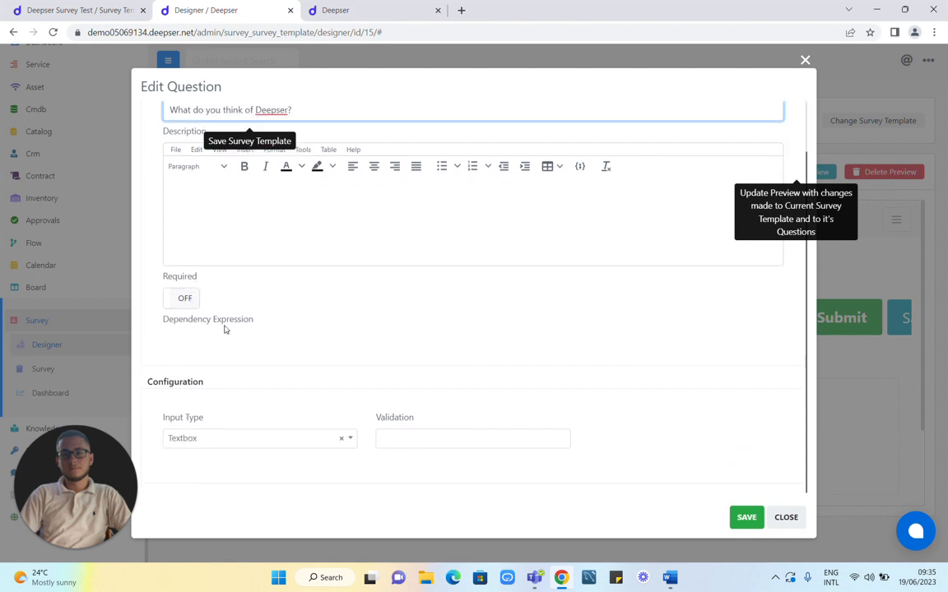
{"action": "left_click", "coordinate": [745, 519]}
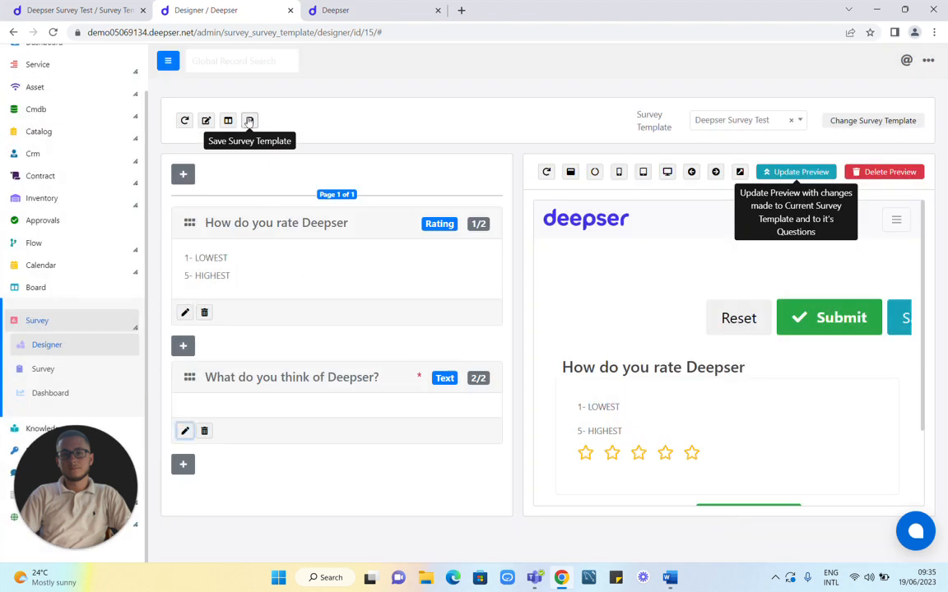
Step: Save the survey template with both questions and check them in an updated preview in a separate tab, closing it again
{"action": "left_click", "coordinate": [249, 121]}
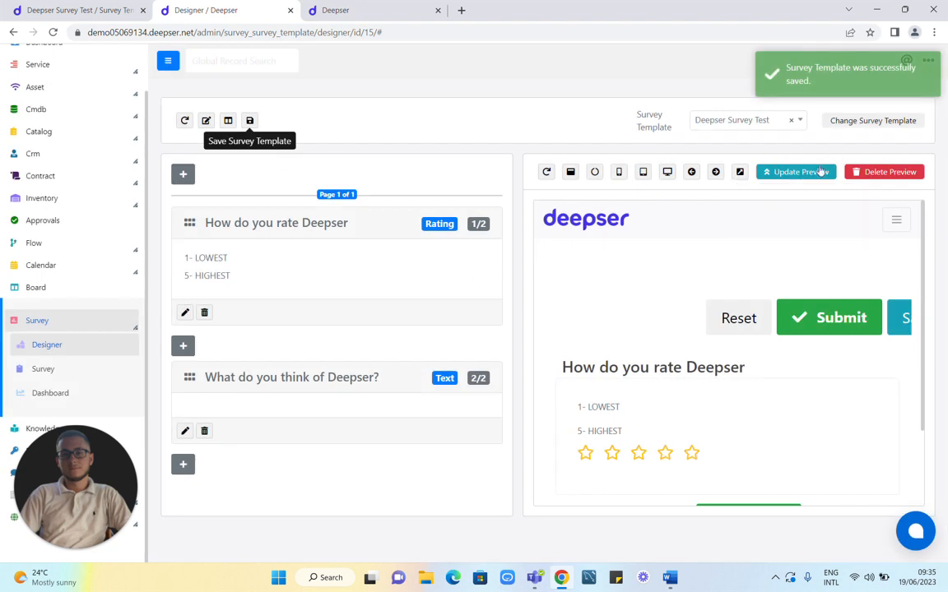
{"action": "left_click", "coordinate": [795, 172]}
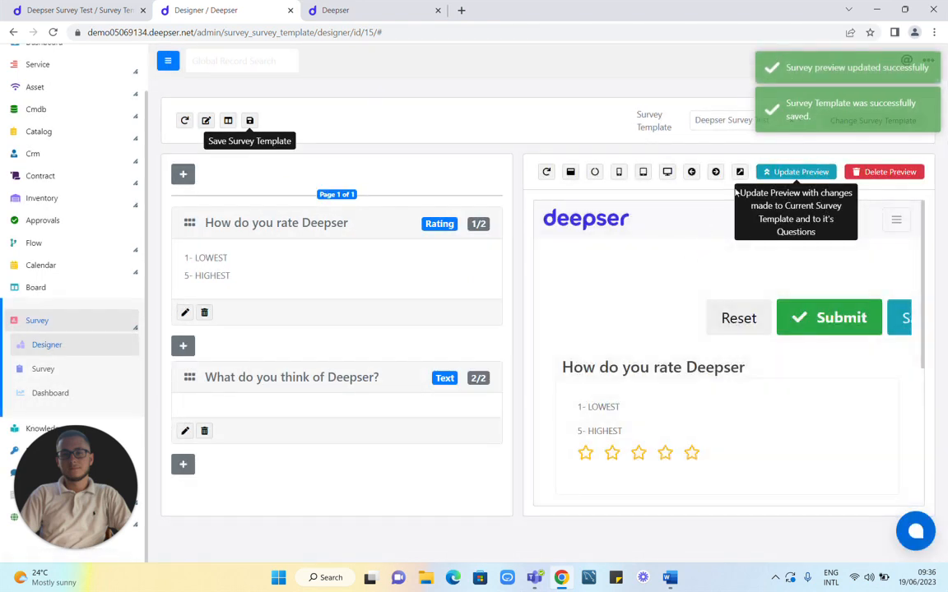
{"action": "left_click", "coordinate": [739, 175]}
{"action": "middle_click", "coordinate": [518, 14]}
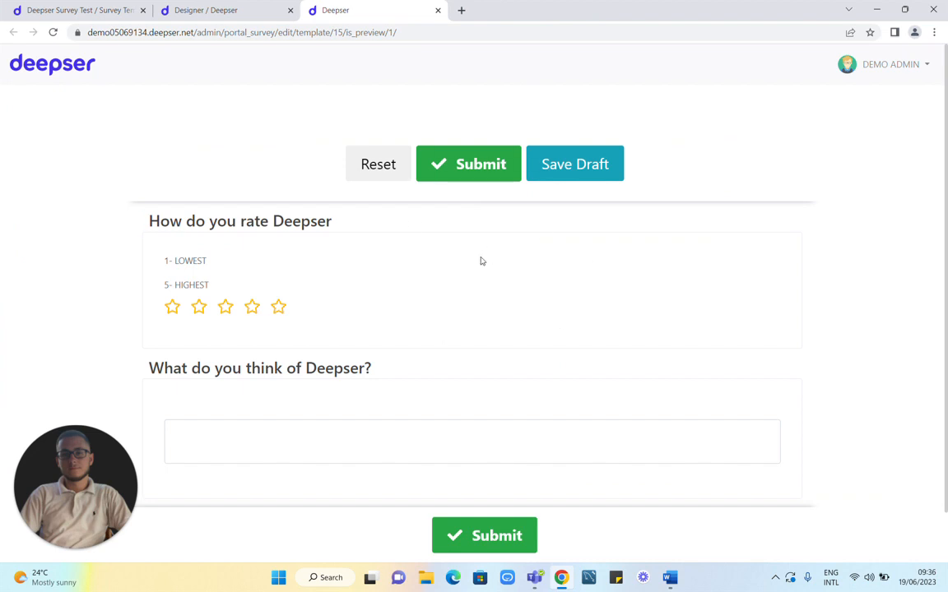
{"action": "middle_click", "coordinate": [355, 5]}
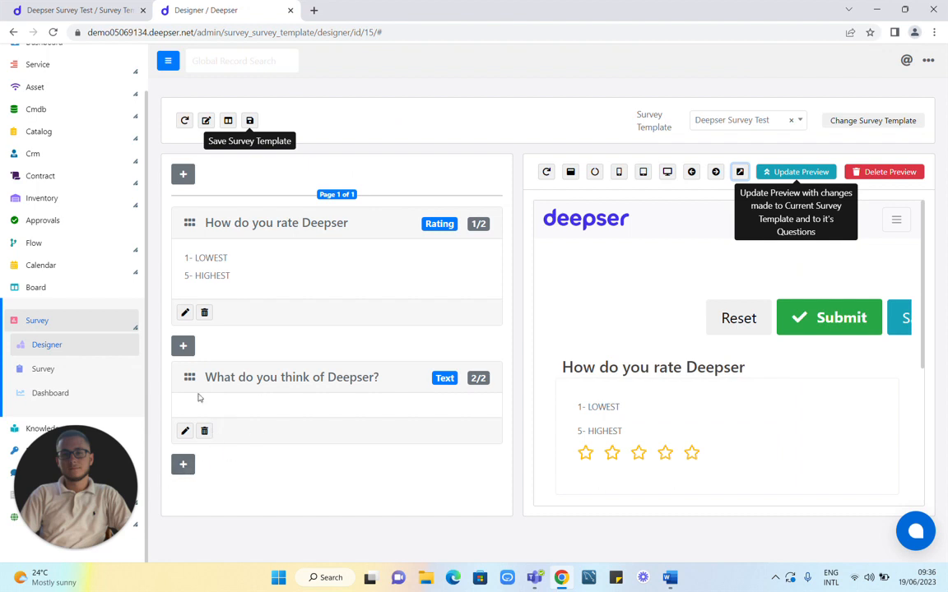
Step: Open the 'What do you think of Deepser?' question for editing at its Dependency Expression rule
{"action": "left_click", "coordinate": [185, 431]}
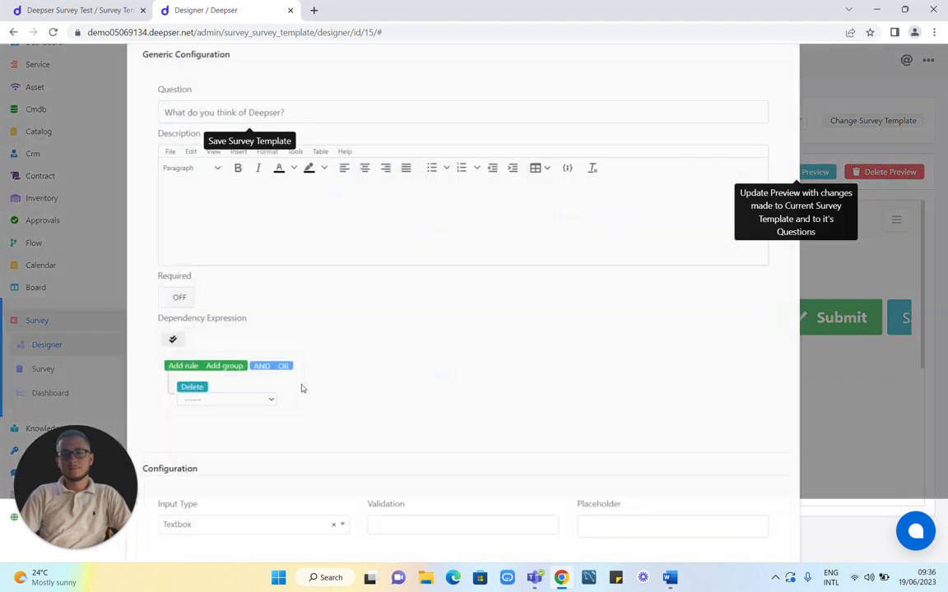
{"action": "scroll", "coordinate": [311, 375], "scroll_direction": "down", "scroll_amount": 2}
{"action": "scroll", "coordinate": [309, 303], "scroll_direction": "up", "scroll_amount": 2}
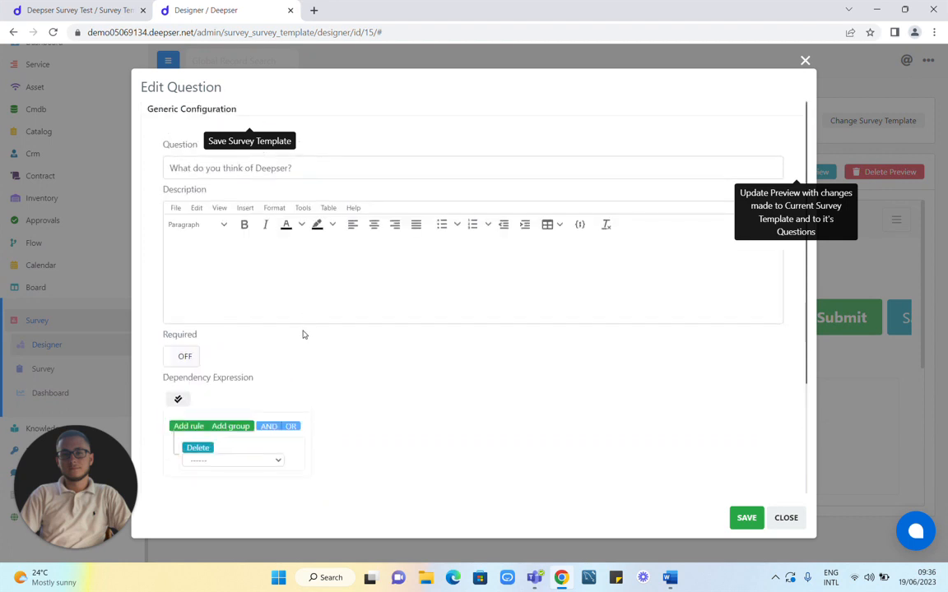
{"action": "scroll", "coordinate": [280, 349], "scroll_direction": "down", "scroll_amount": 2}
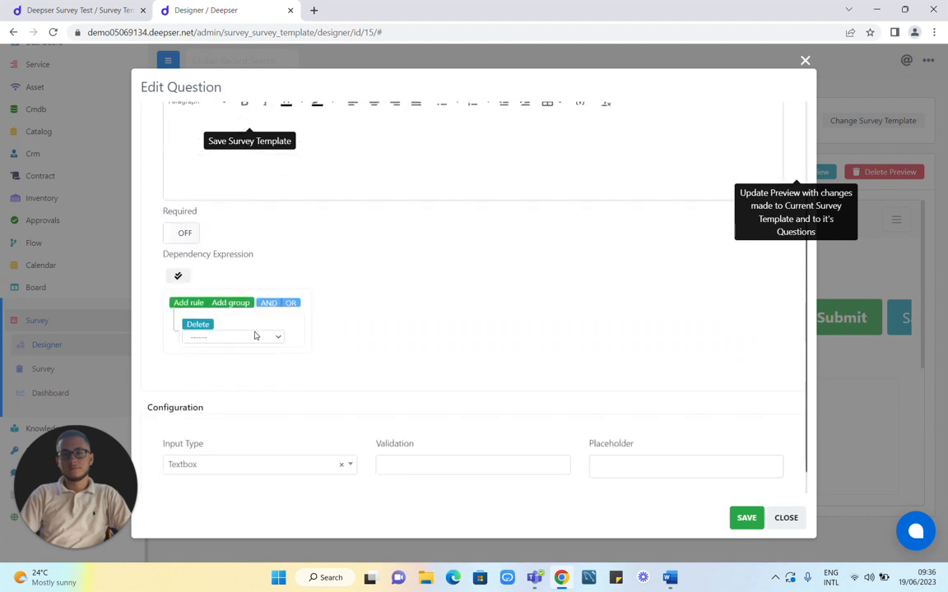